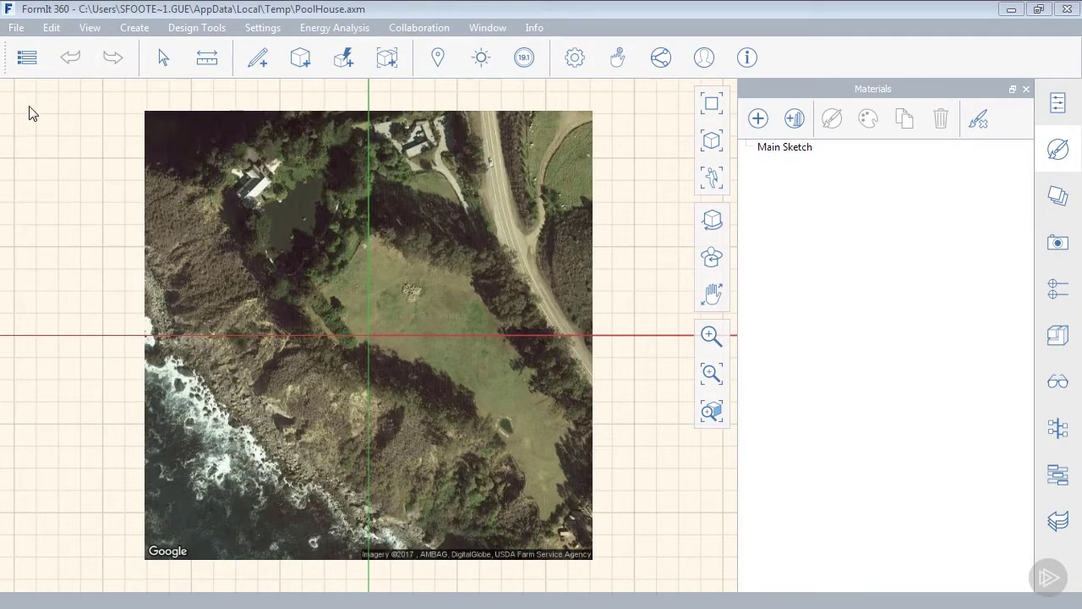
Begin saving the PoolHouse.axm sketch to the A360 drive from the File menu.
{"action": "left_click", "coordinate": [17, 28]}
{"action": "mouse_move", "coordinate": [44, 108]}
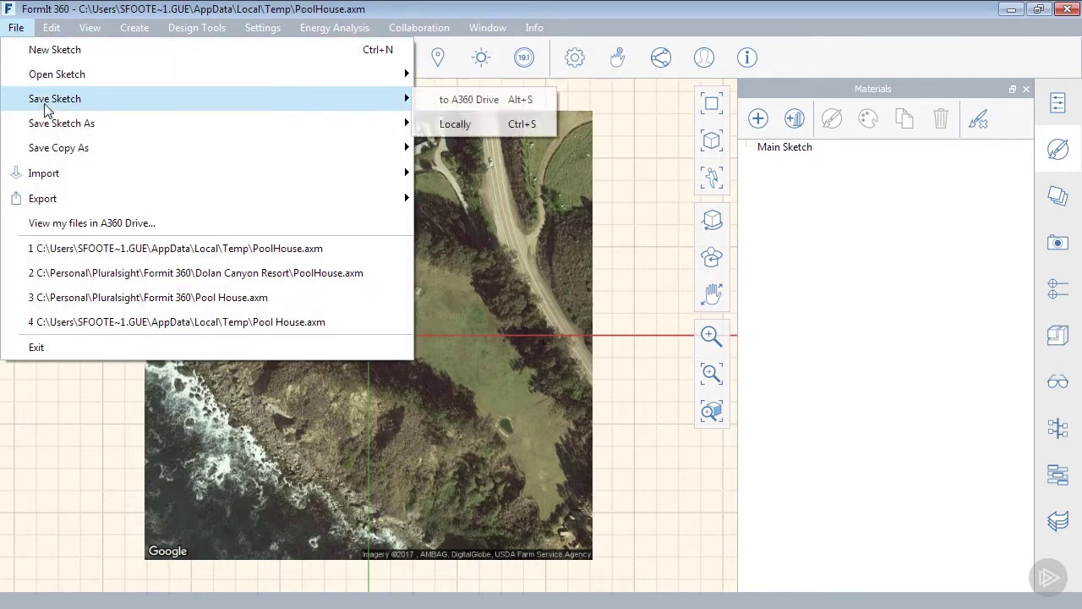
Choose saving to the A360 drive, proceed to Sign In, then close the sign-in window.
{"action": "left_click", "coordinate": [433, 102]}
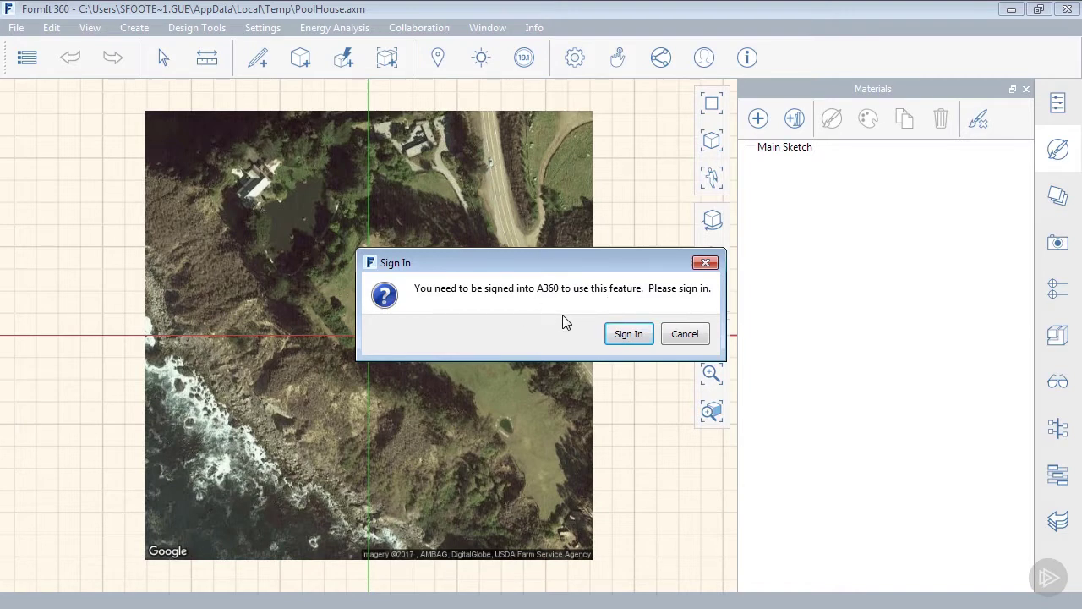
{"action": "left_click", "coordinate": [632, 335]}
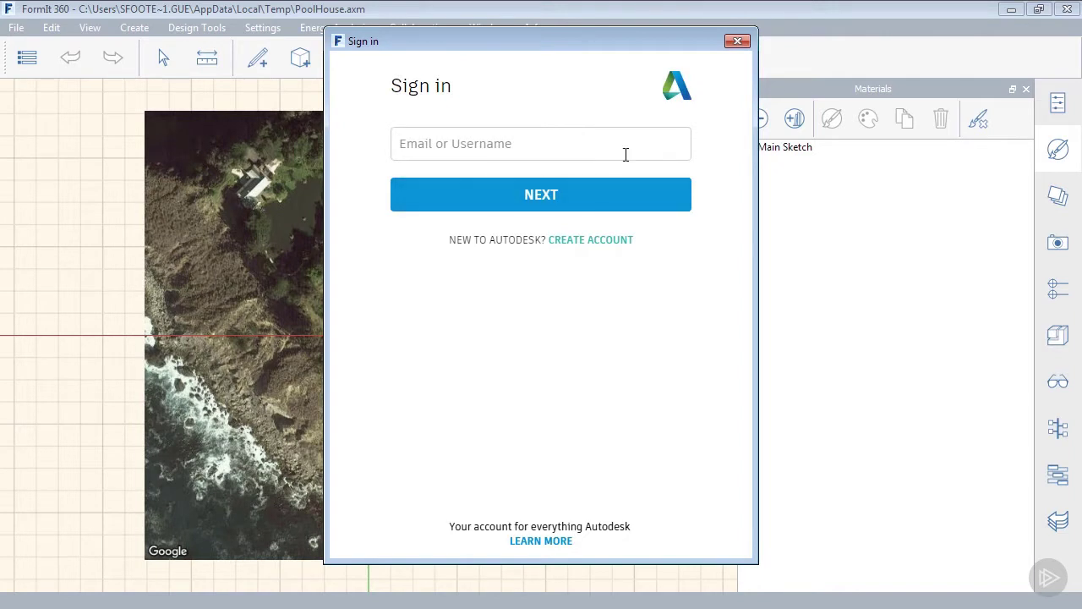
{"action": "left_click", "coordinate": [738, 41]}
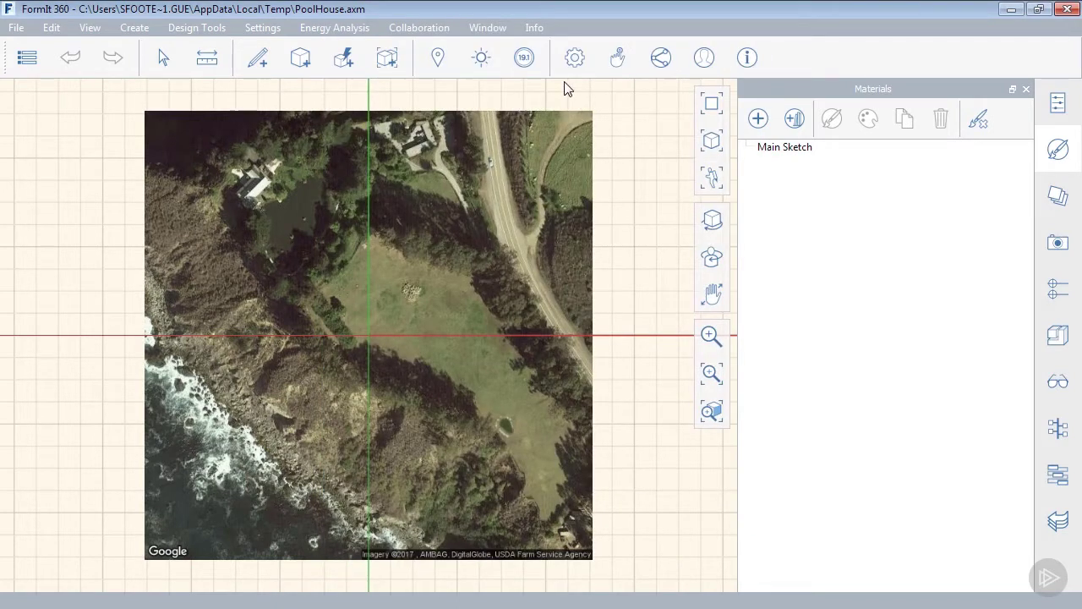
Sign in to A360 from the account toolbar menu and close the sign-in window.
{"action": "left_click", "coordinate": [704, 61]}
{"action": "left_click", "coordinate": [713, 98]}
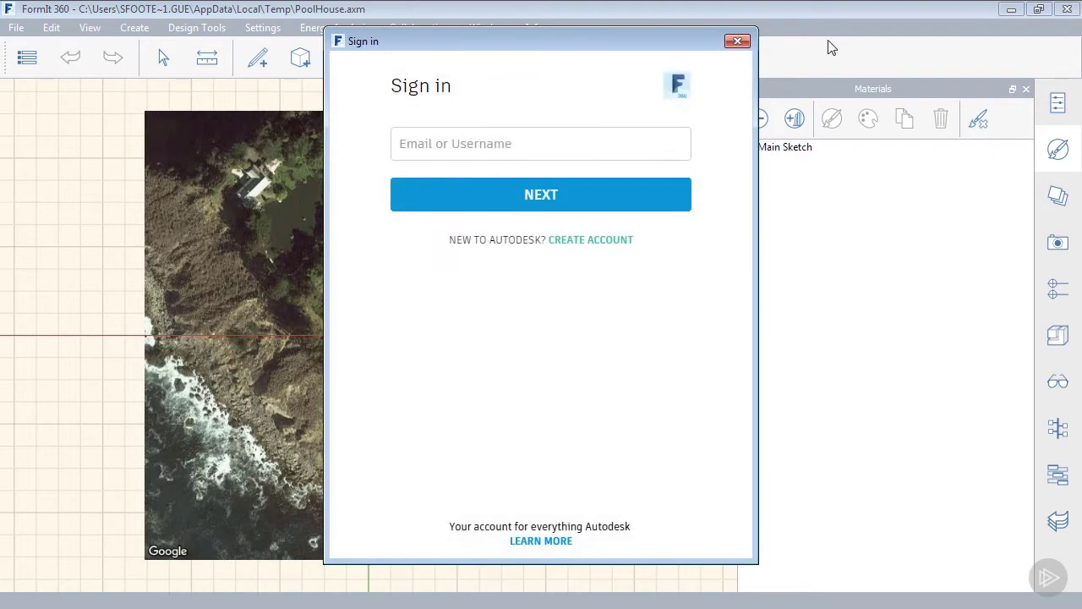
{"action": "left_click", "coordinate": [741, 40]}
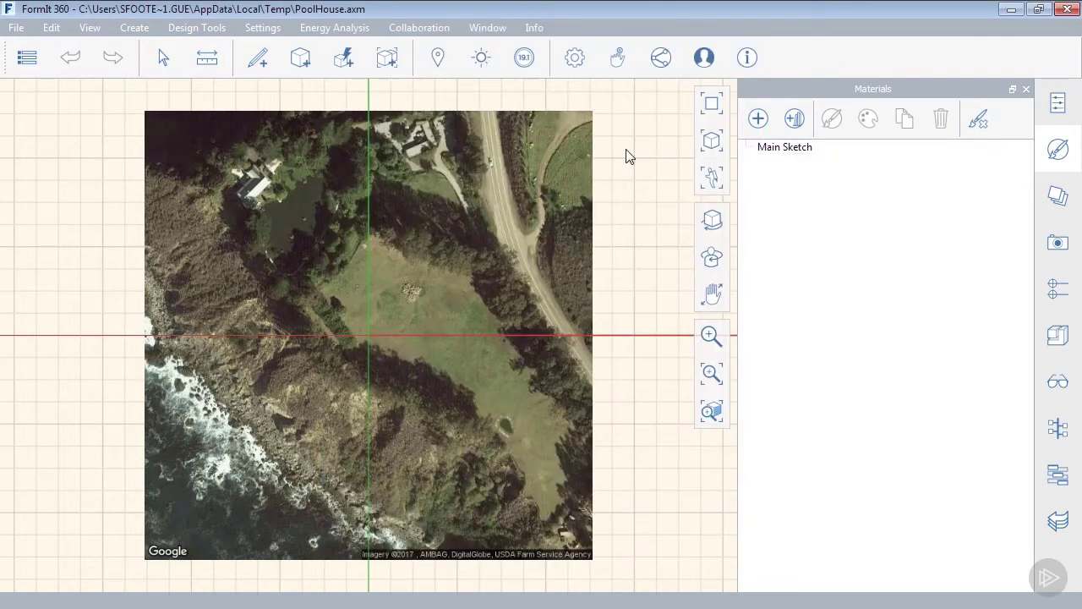
Check the signed-in account details, then save PoolHouse.axm to the A360 drive.
{"action": "left_click", "coordinate": [704, 58]}
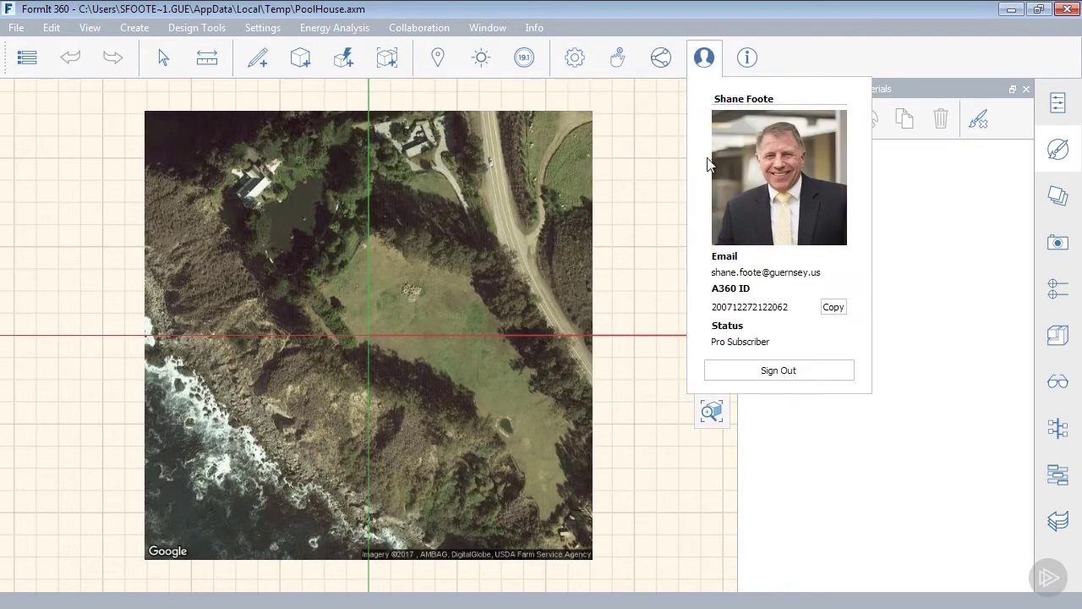
{"action": "left_click", "coordinate": [654, 189]}
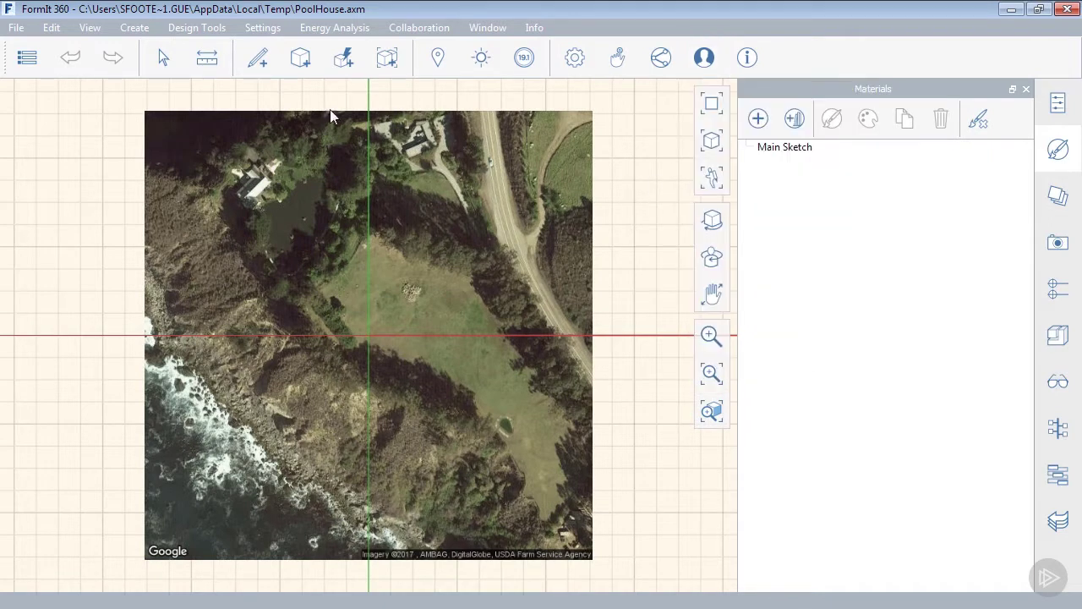
{"action": "left_click", "coordinate": [14, 27]}
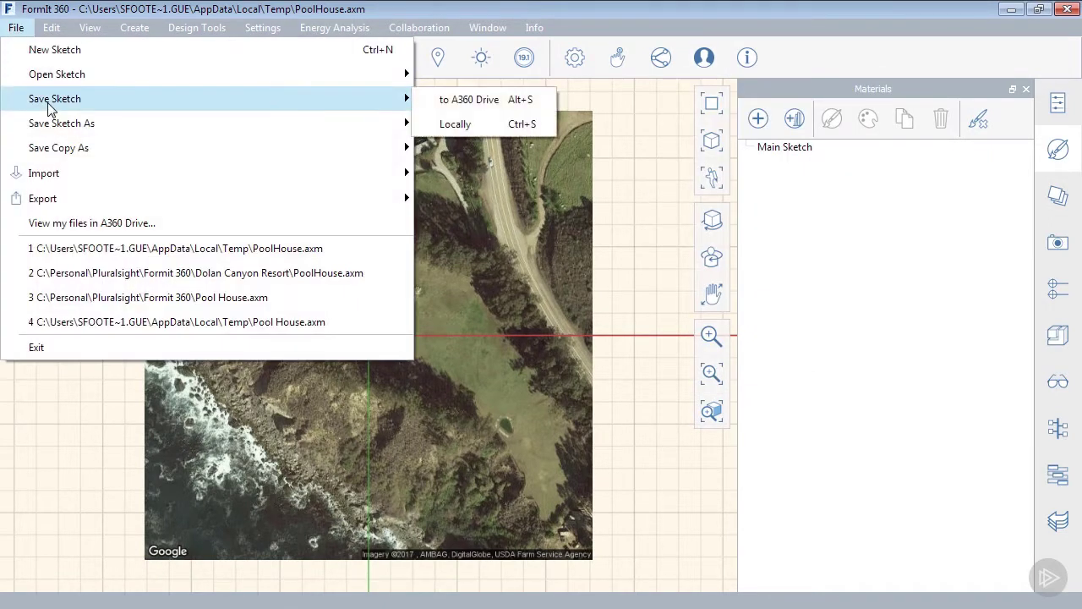
{"action": "left_click", "coordinate": [462, 105]}
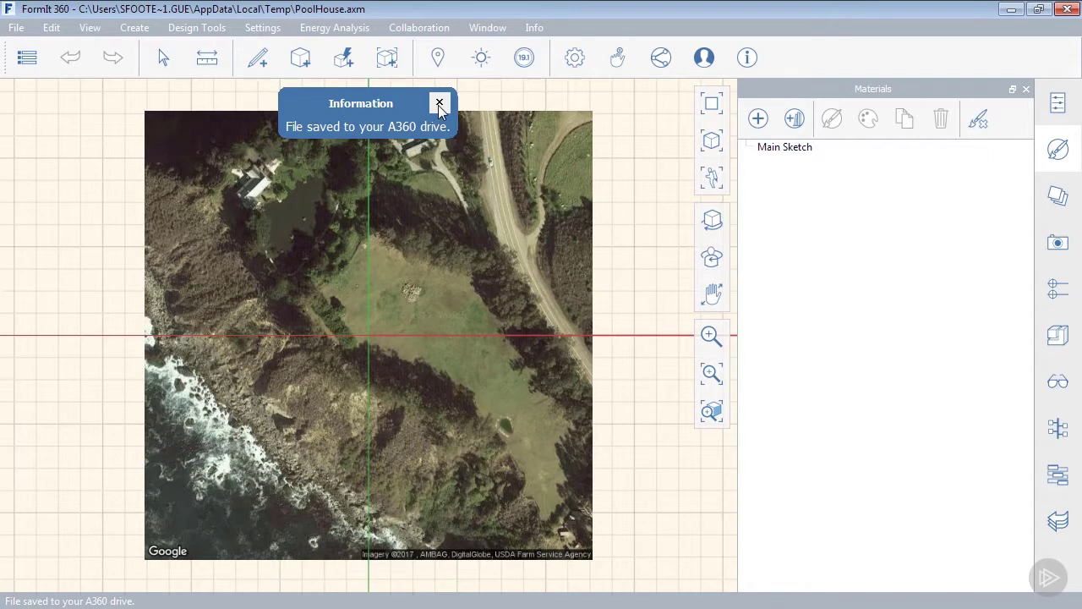
Dismiss the save notice, then start and cancel a Save Sketch As to the A360 drive.
{"action": "left_click", "coordinate": [439, 104]}
{"action": "left_click", "coordinate": [15, 27]}
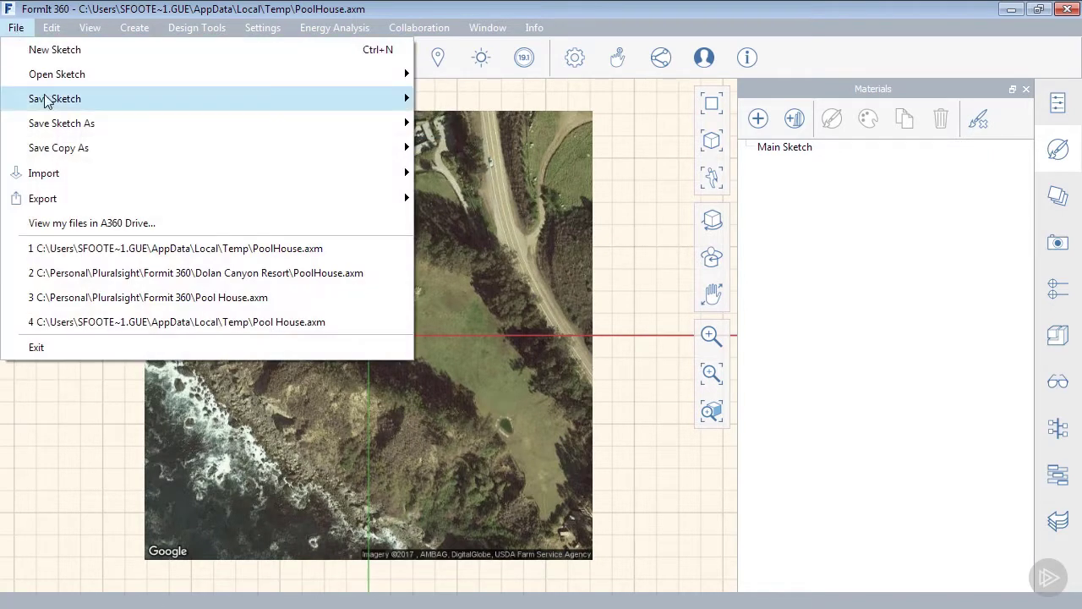
{"action": "mouse_move", "coordinate": [53, 127]}
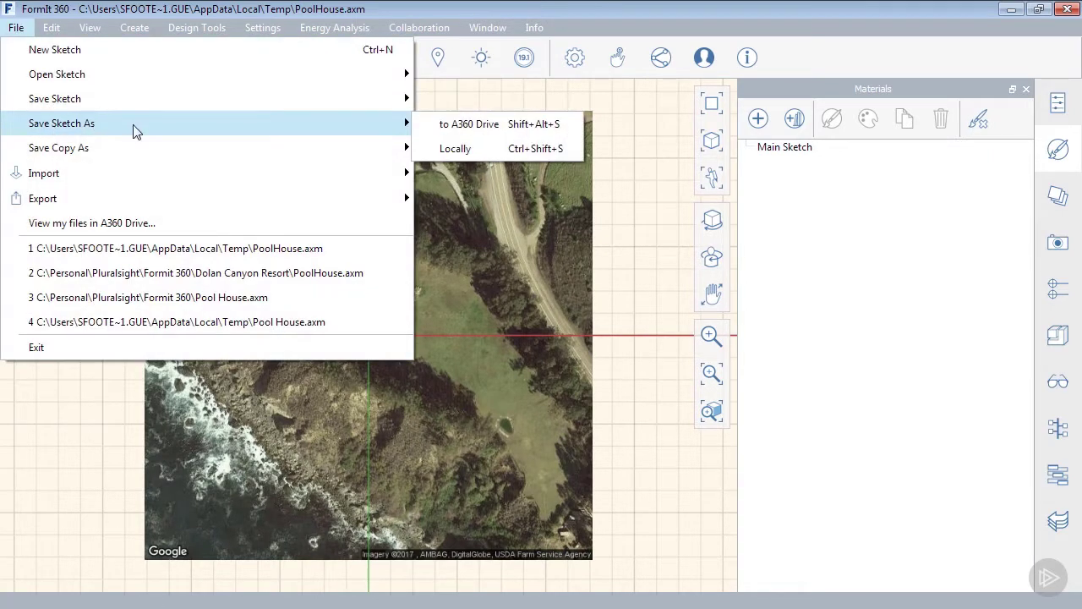
{"action": "left_click", "coordinate": [470, 124]}
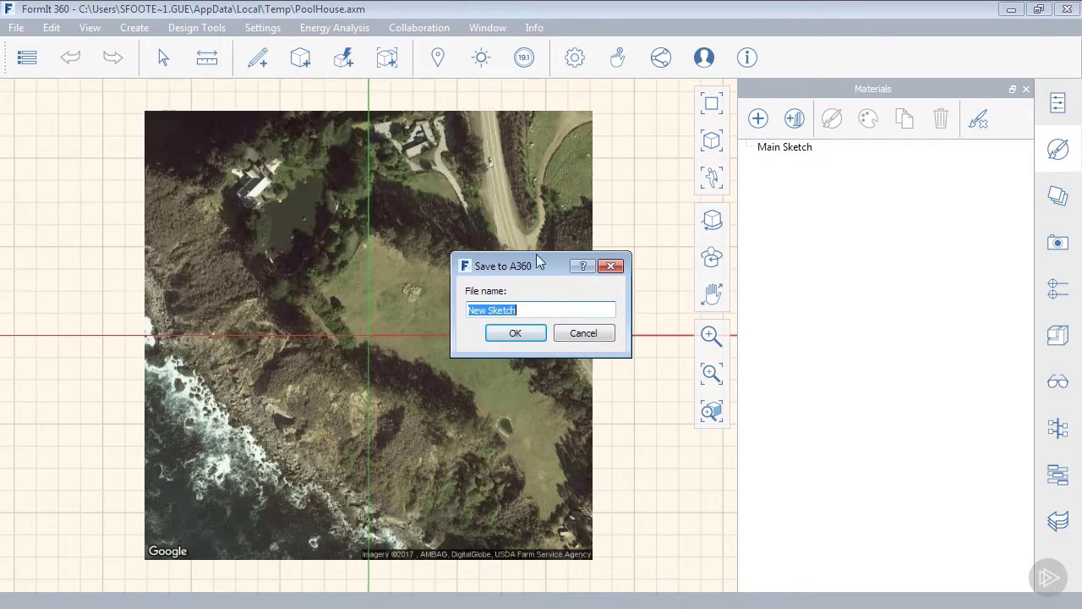
{"action": "left_click", "coordinate": [581, 332]}
Save the sketch locally to its current file, PoolHouse.axm.
{"action": "left_click", "coordinate": [16, 31]}
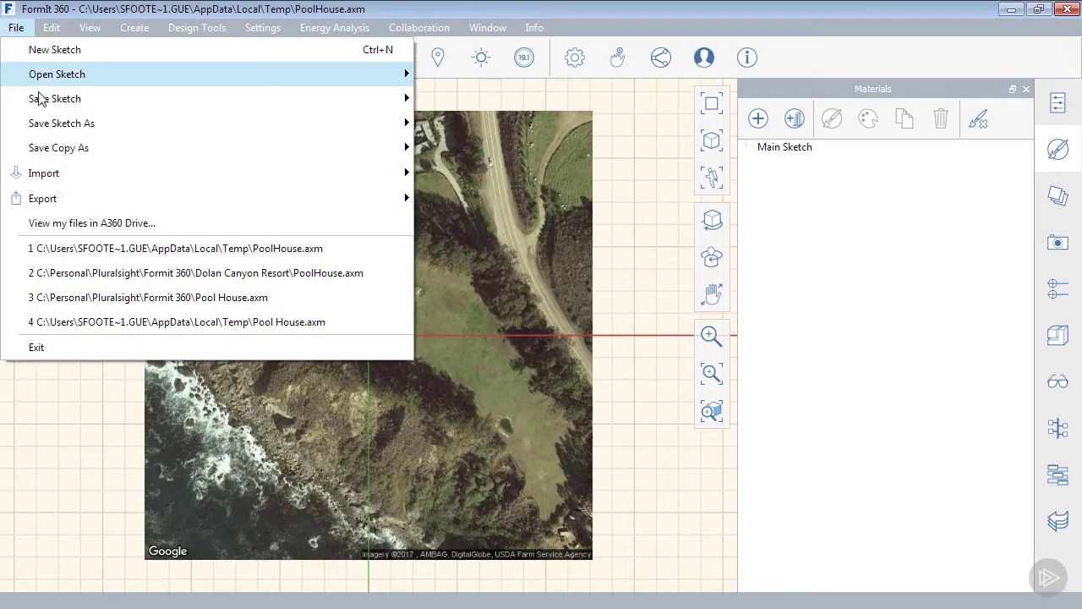
{"action": "mouse_move", "coordinate": [50, 101]}
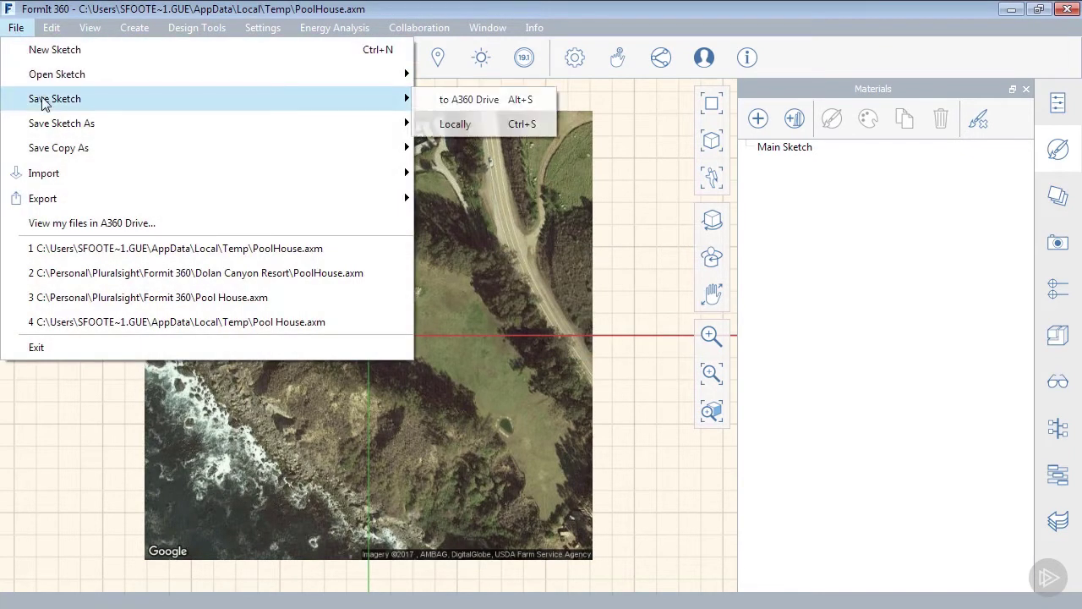
{"action": "left_click", "coordinate": [456, 124]}
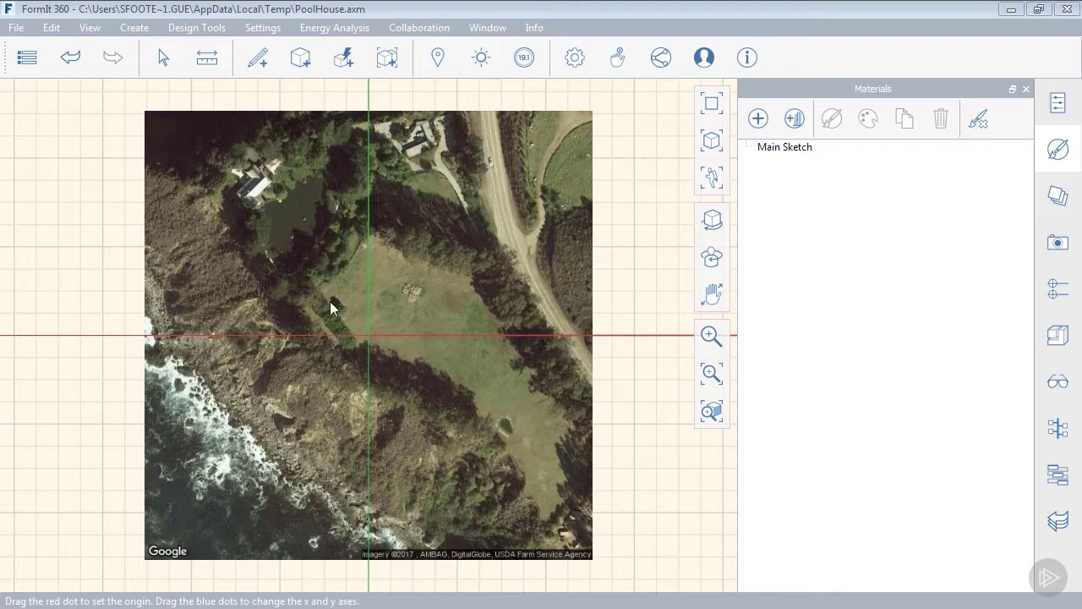
Activate Set Axes from the canvas's right-click radial menu over the site image.
{"action": "right_click", "coordinate": [300, 282]}
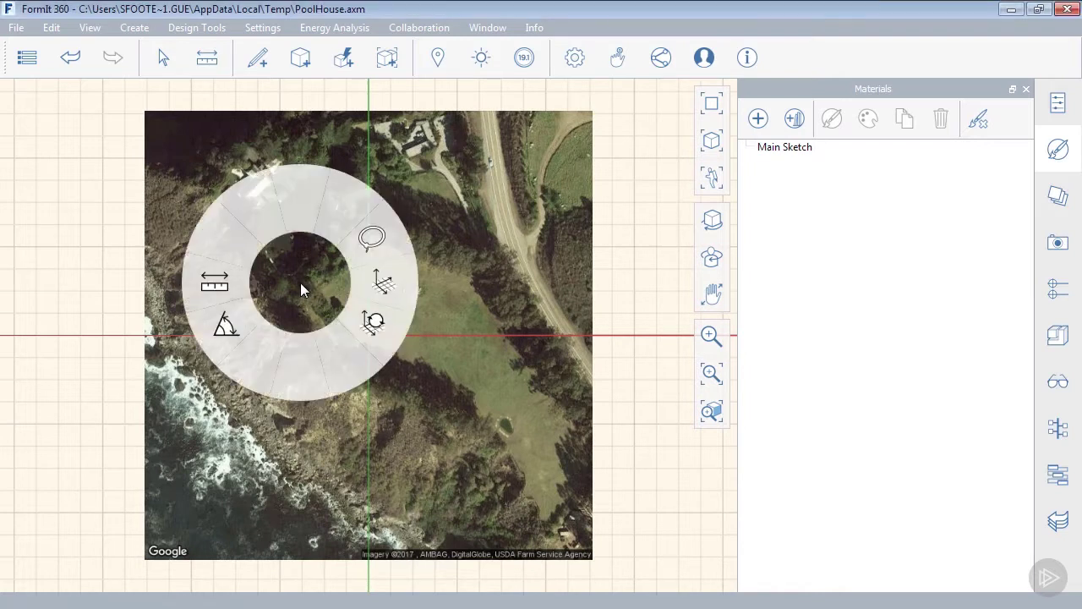
{"action": "left_click", "coordinate": [388, 290]}
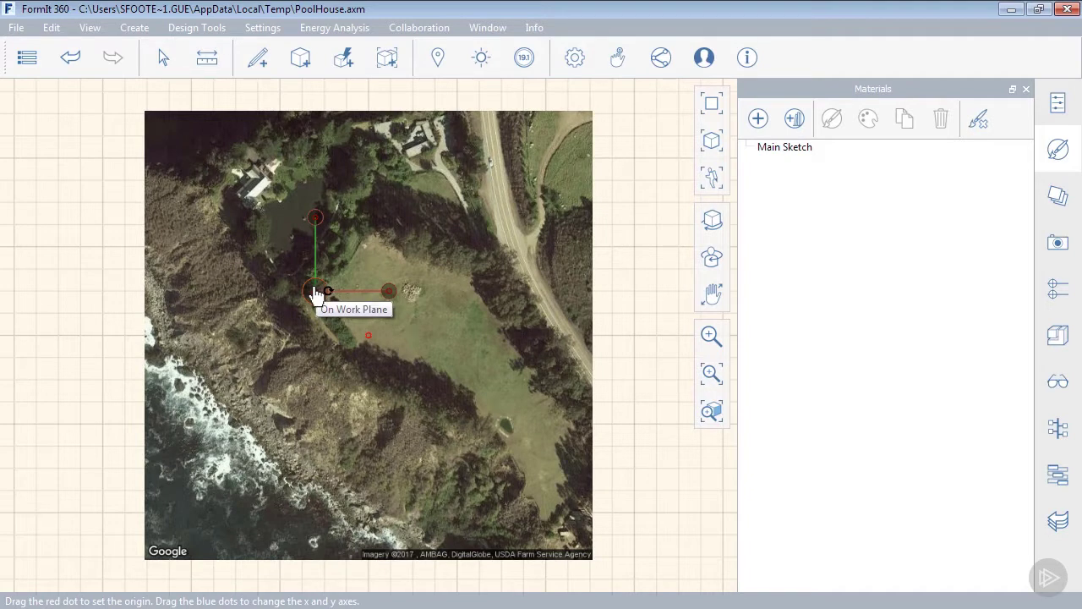
Cancel the axis tool and turn off Snap to Grid in Settings.
{"action": "key", "text": "Escape"}
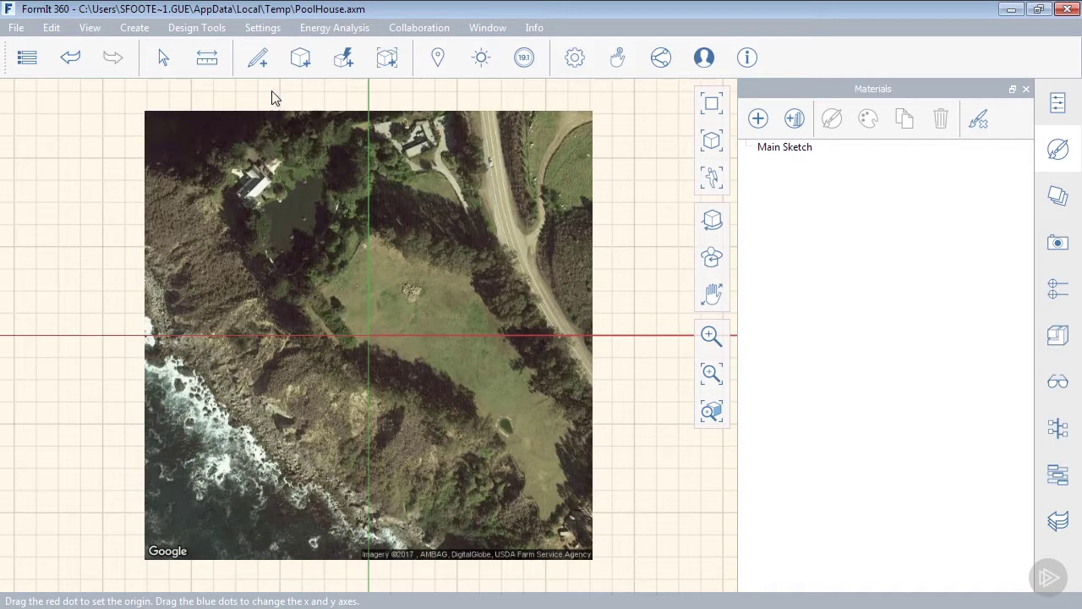
{"action": "left_click", "coordinate": [263, 29]}
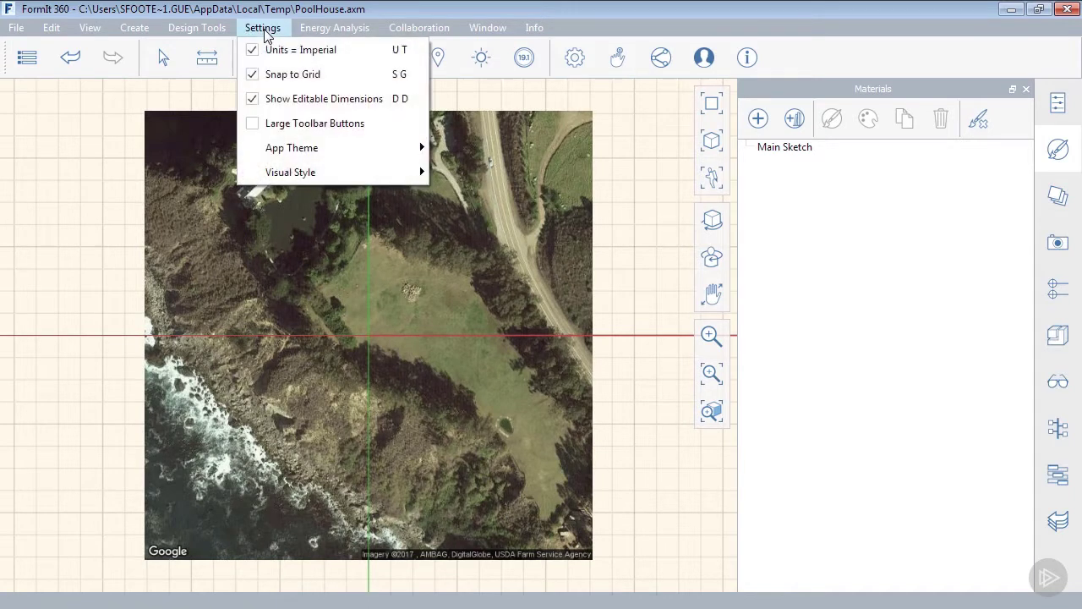
{"action": "left_click", "coordinate": [253, 76]}
{"action": "left_click", "coordinate": [312, 224]}
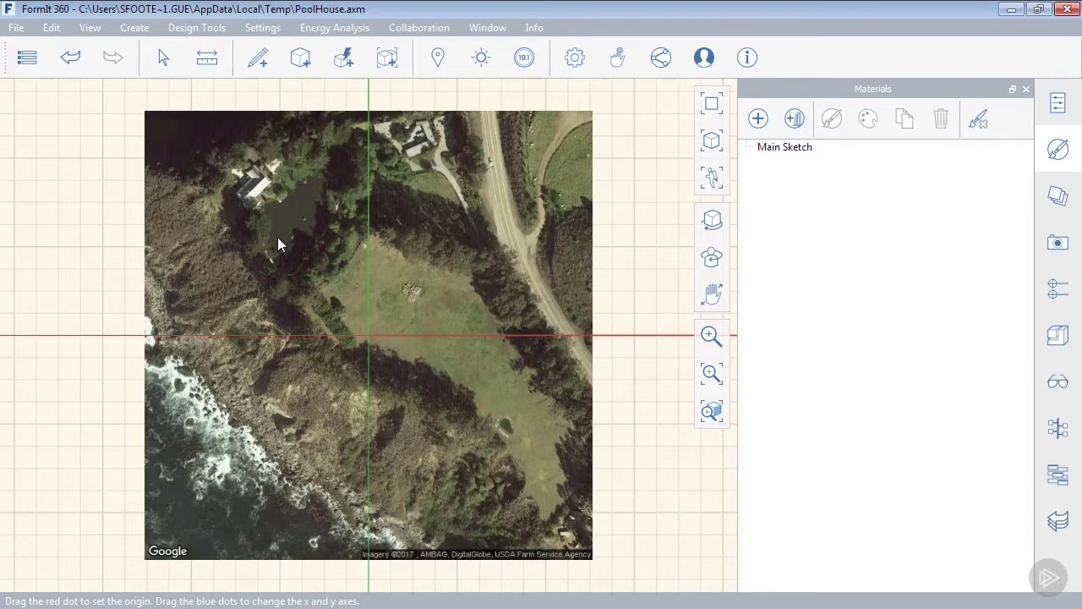
Move the axis origin to the field edge and rotate the x-axis diagonally along the lawn.
{"action": "right_click", "coordinate": [281, 245]}
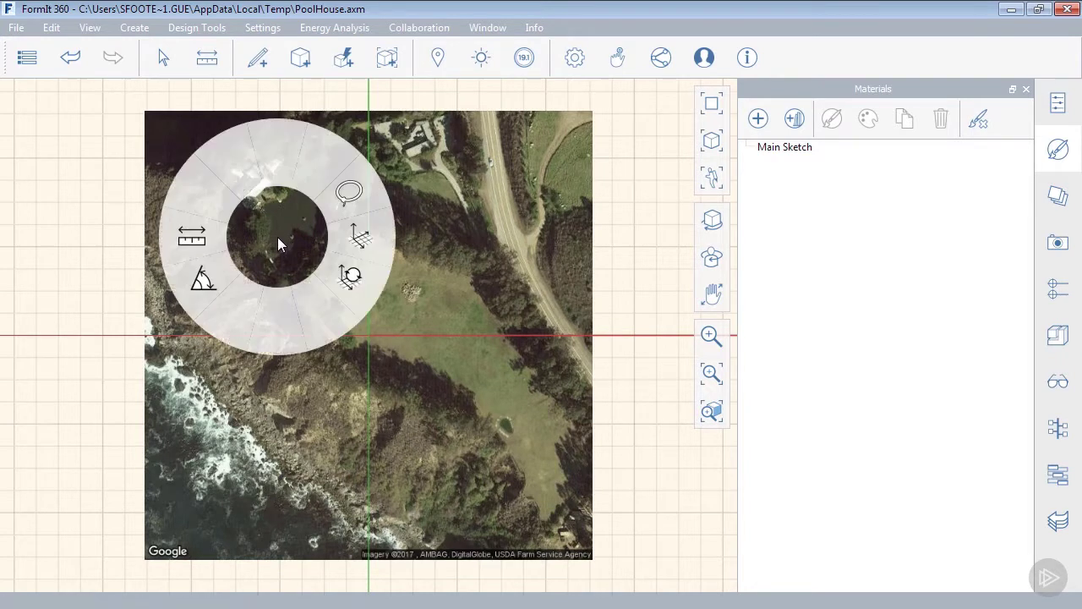
{"action": "left_click", "coordinate": [359, 244]}
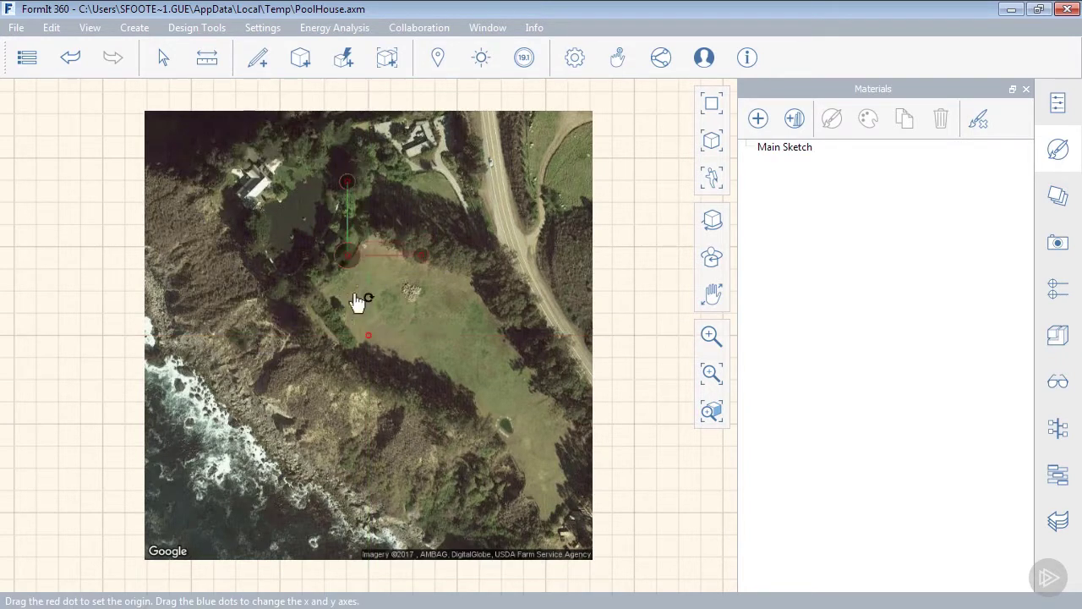
{"action": "mouse_move", "coordinate": [313, 324]}
{"action": "left_mouse_down"}
{"action": "mouse_move", "coordinate": [293, 329]}
{"action": "mouse_move", "coordinate": [345, 305]}
{"action": "mouse_move", "coordinate": [321, 302]}
{"action": "mouse_move", "coordinate": [341, 302]}
{"action": "mouse_move", "coordinate": [350, 326]}
{"action": "mouse_move", "coordinate": [299, 296]}
{"action": "mouse_move", "coordinate": [399, 447]}
{"action": "mouse_move", "coordinate": [293, 290]}
{"action": "mouse_move", "coordinate": [405, 451]}
{"action": "mouse_move", "coordinate": [304, 307]}
{"action": "left_mouse_up"}
{"action": "scroll", "coordinate": [340, 301], "scroll_direction": "up", "scroll_amount": 3}
{"action": "scroll", "coordinate": [342, 321], "scroll_direction": "up", "scroll_amount": 2}
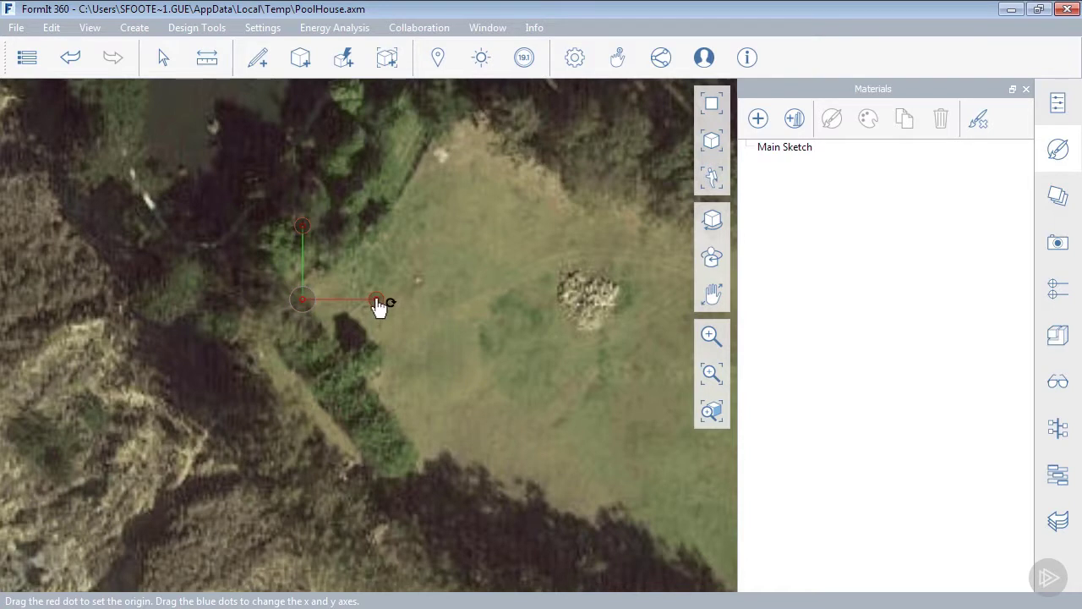
{"action": "left_click_drag", "start_coordinate": [378, 302], "coordinate": [424, 461]}
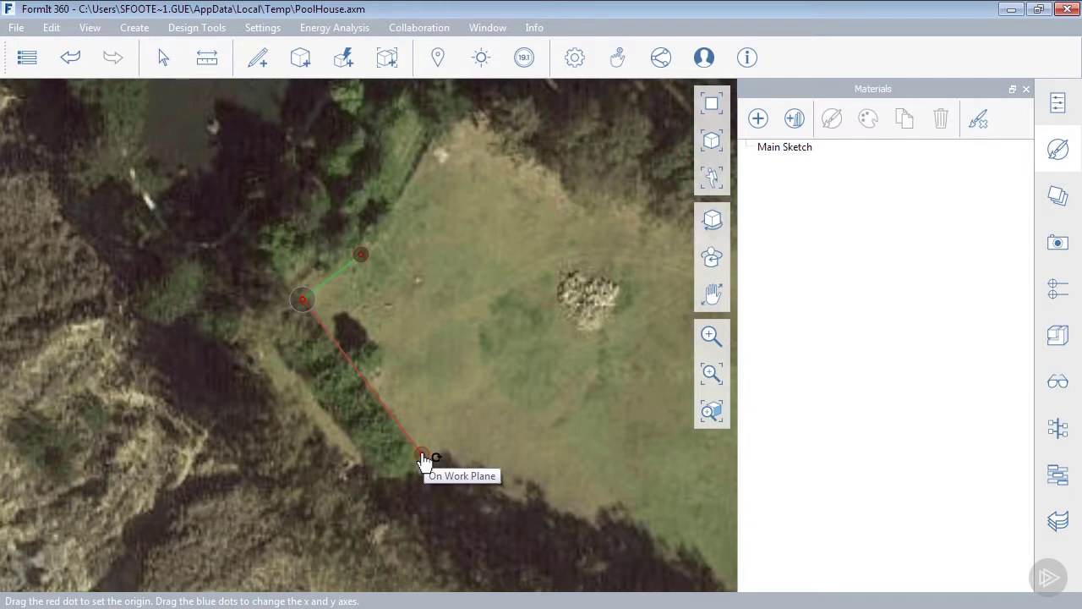
{"action": "left_click_drag", "start_coordinate": [422, 459], "coordinate": [423, 459]}
{"action": "scroll", "coordinate": [479, 394], "scroll_direction": "down", "scroll_amount": 3}
{"action": "scroll", "coordinate": [480, 394], "scroll_direction": "down", "scroll_amount": 3}
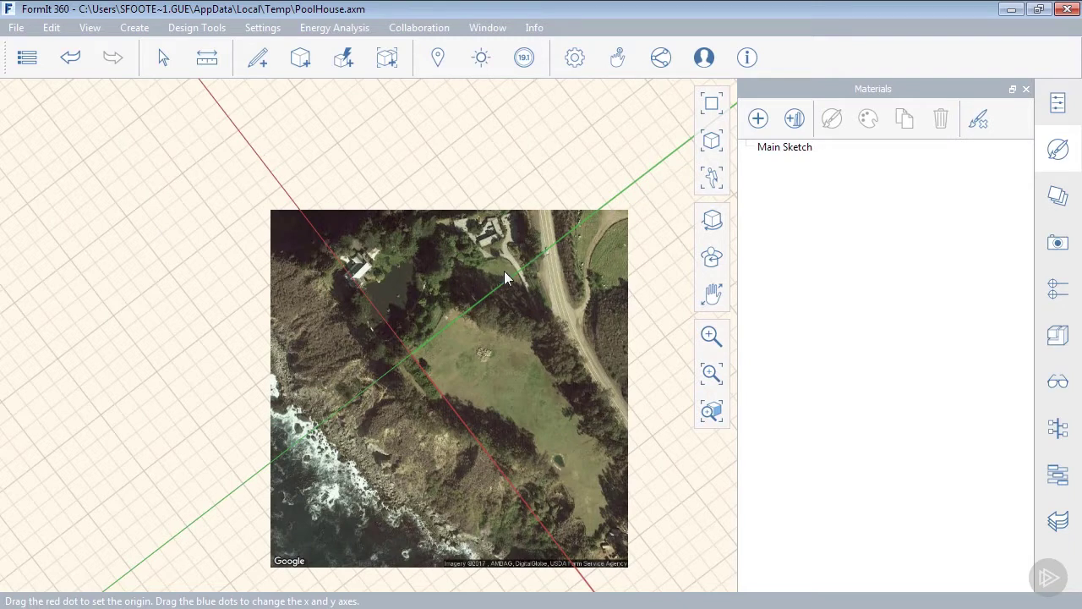
Switch to the default perspective 3D view and orbit to frame the flat aerial image.
{"action": "scroll", "coordinate": [472, 349], "scroll_direction": "up", "scroll_amount": 2}
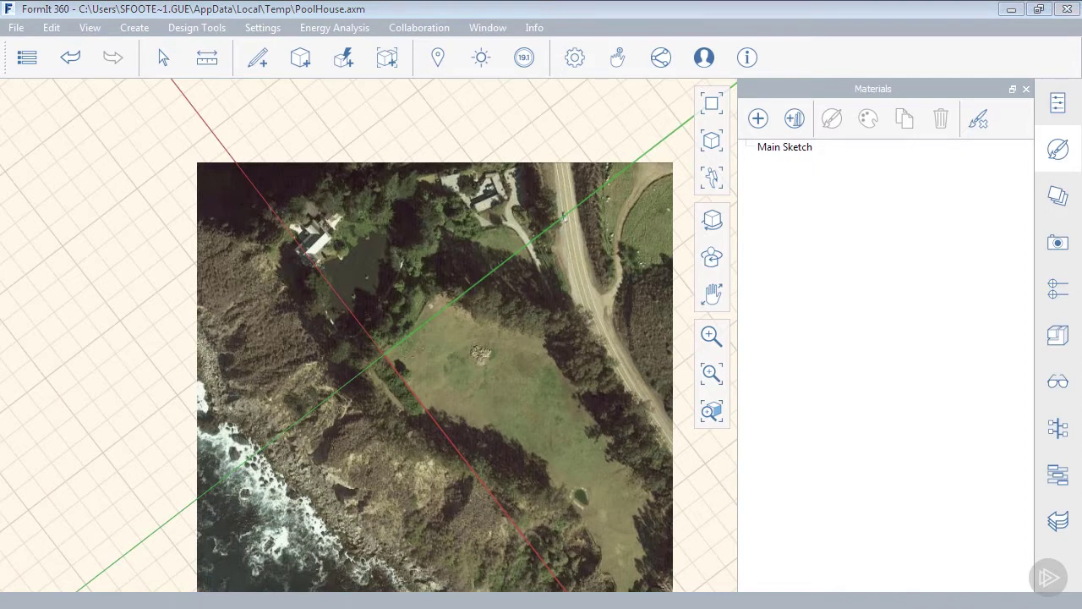
{"action": "left_click", "coordinate": [711, 145]}
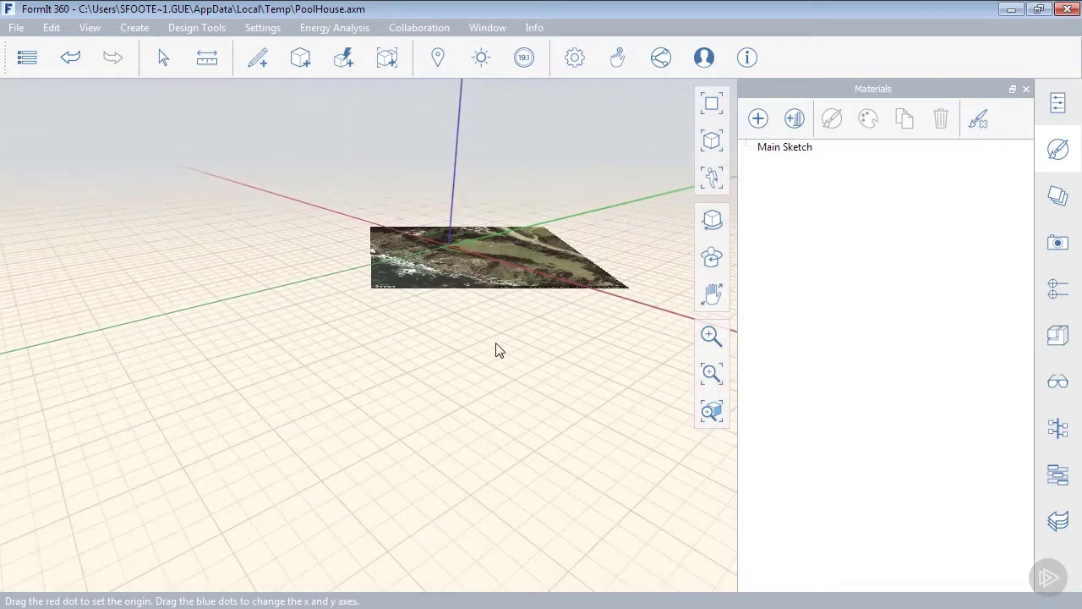
{"action": "middle_click_drag", "start_coordinate": [486, 340], "coordinate": [330, 488]}
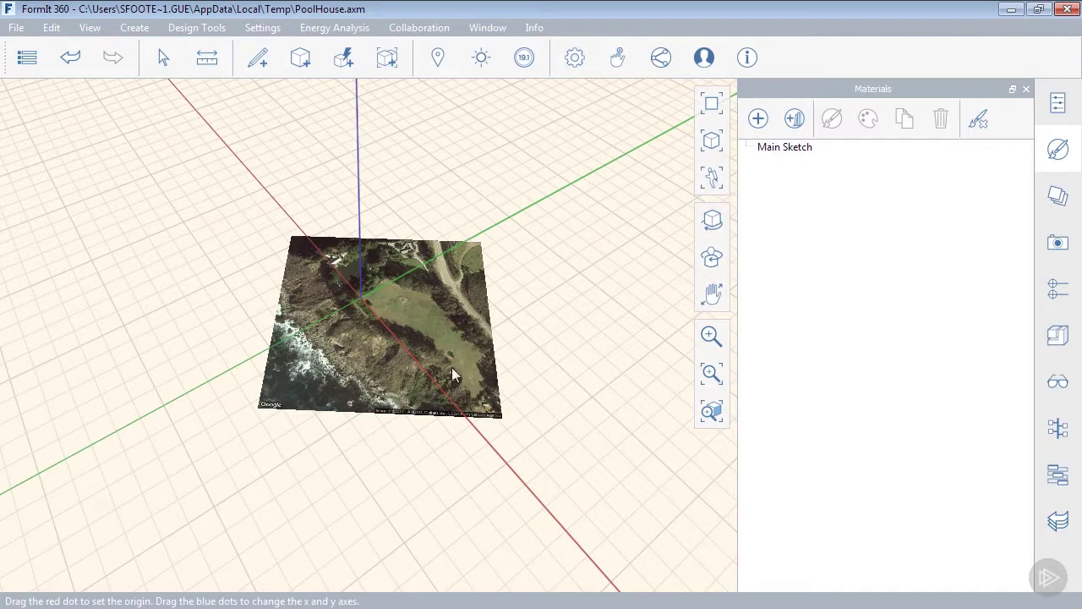
{"action": "middle_click_drag", "start_coordinate": [568, 358], "coordinate": [568, 364]}
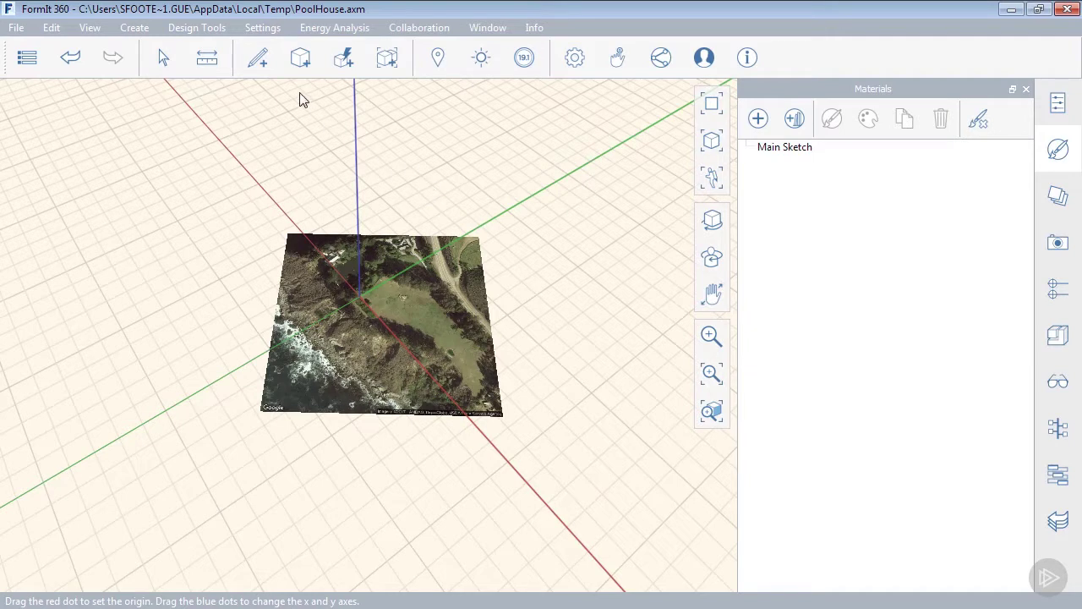
Turn on North Arrow in the Visual Style settings, then zoom and orbit around the site.
{"action": "left_click", "coordinate": [264, 30]}
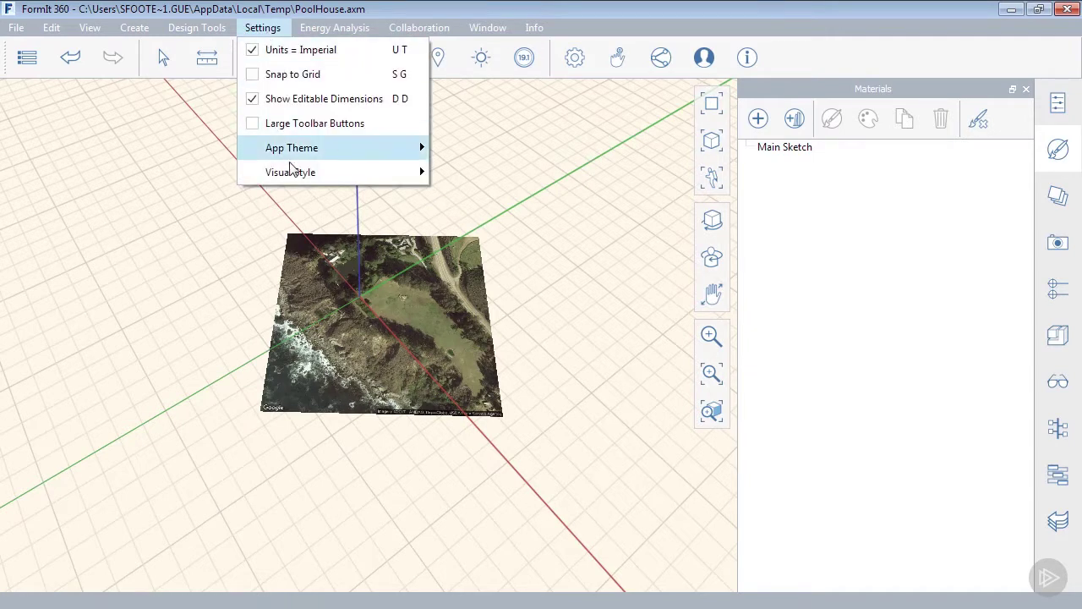
{"action": "mouse_move", "coordinate": [292, 172]}
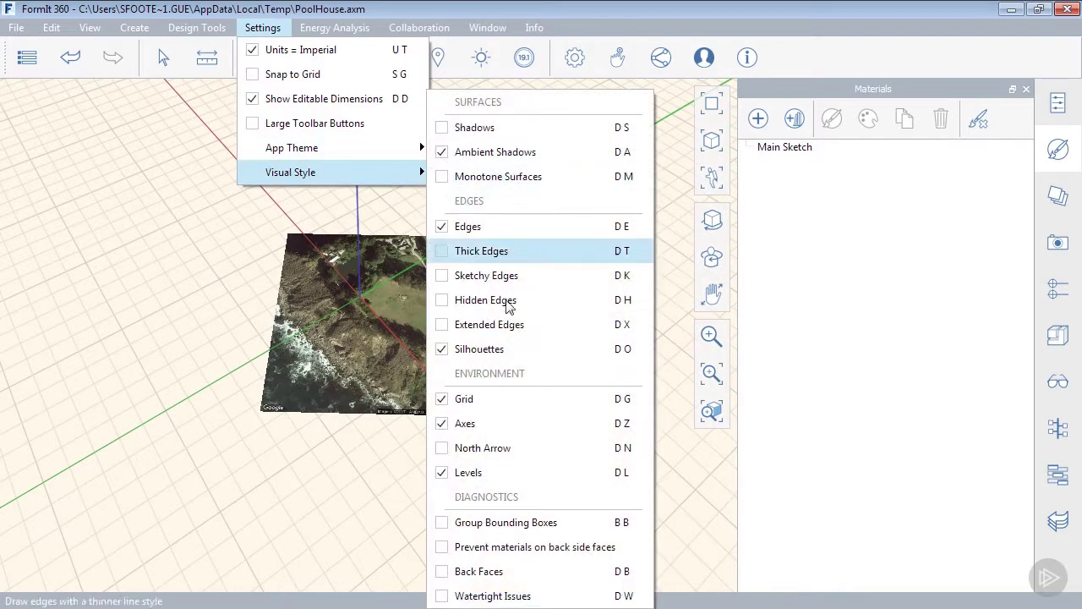
{"action": "left_click", "coordinate": [443, 449]}
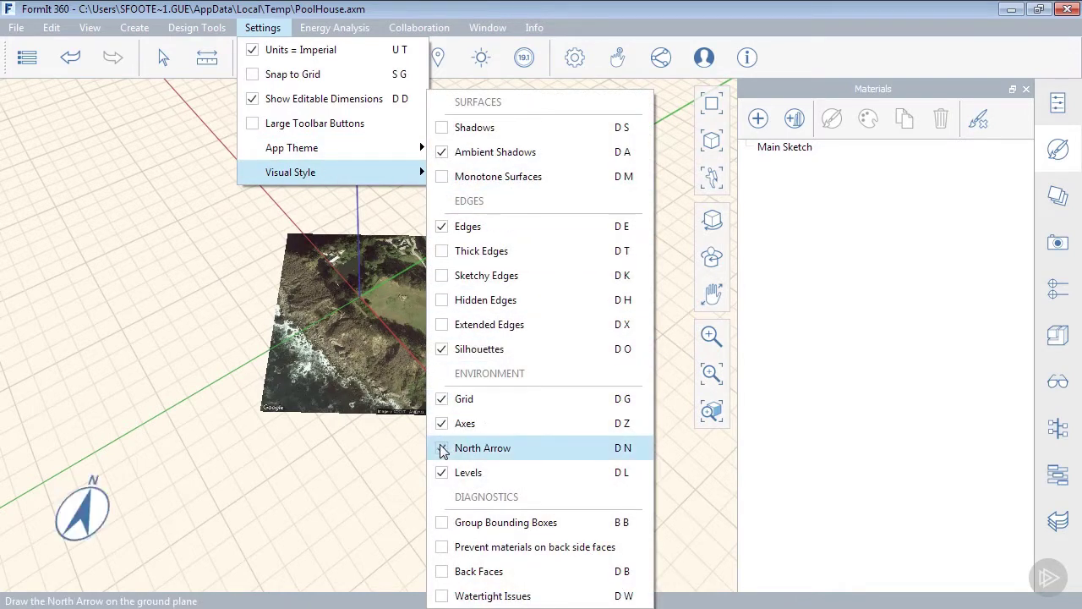
{"action": "left_click", "coordinate": [118, 313]}
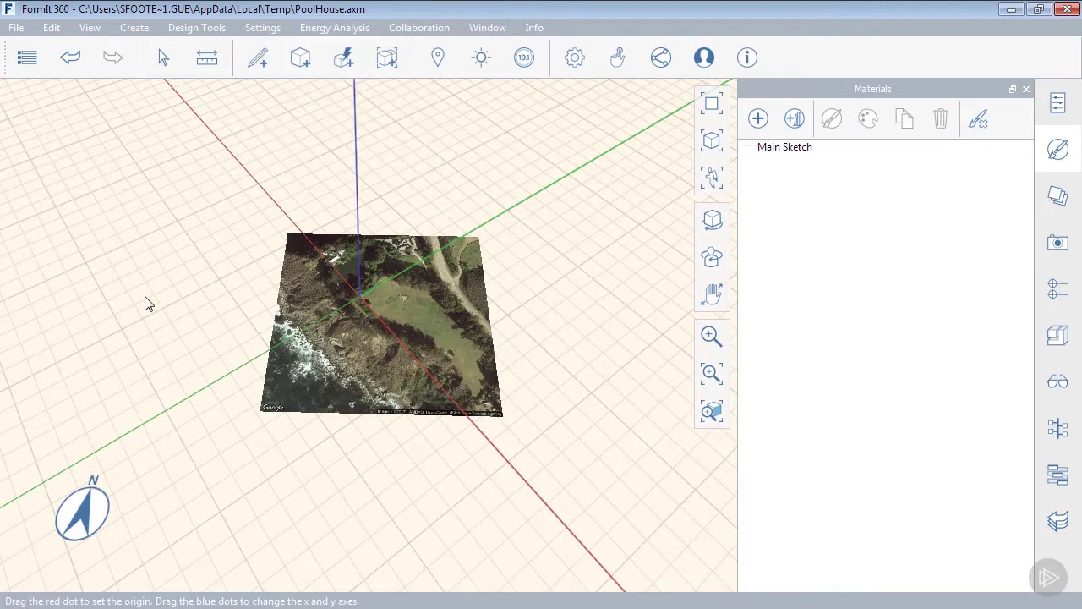
{"action": "scroll", "coordinate": [174, 324], "scroll_direction": "up", "scroll_amount": 1}
{"action": "scroll", "coordinate": [203, 313], "scroll_direction": "up", "scroll_amount": 1}
{"action": "middle_click_drag", "start_coordinate": [237, 301], "coordinate": [176, 304]}
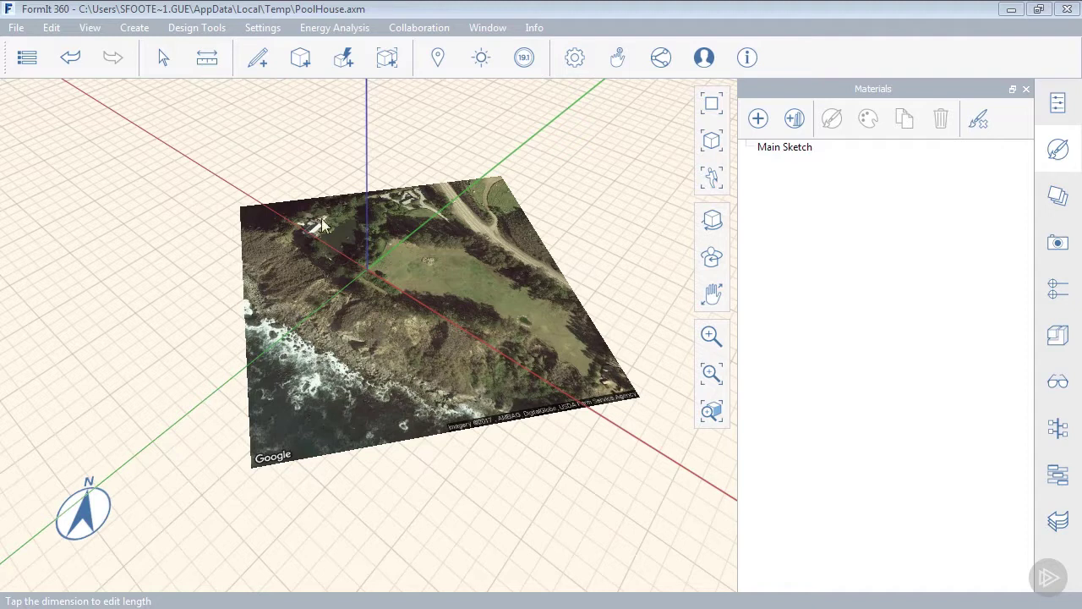
Uncheck Axes in the Visual Style settings to hide the red, green and blue axes.
{"action": "left_click", "coordinate": [264, 29]}
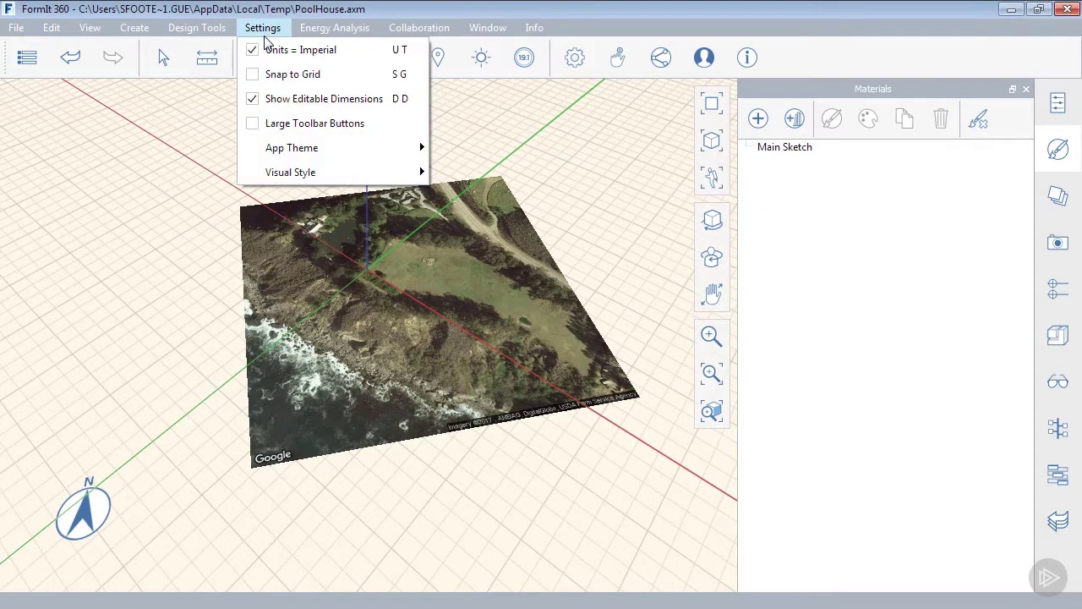
{"action": "mouse_move", "coordinate": [288, 173]}
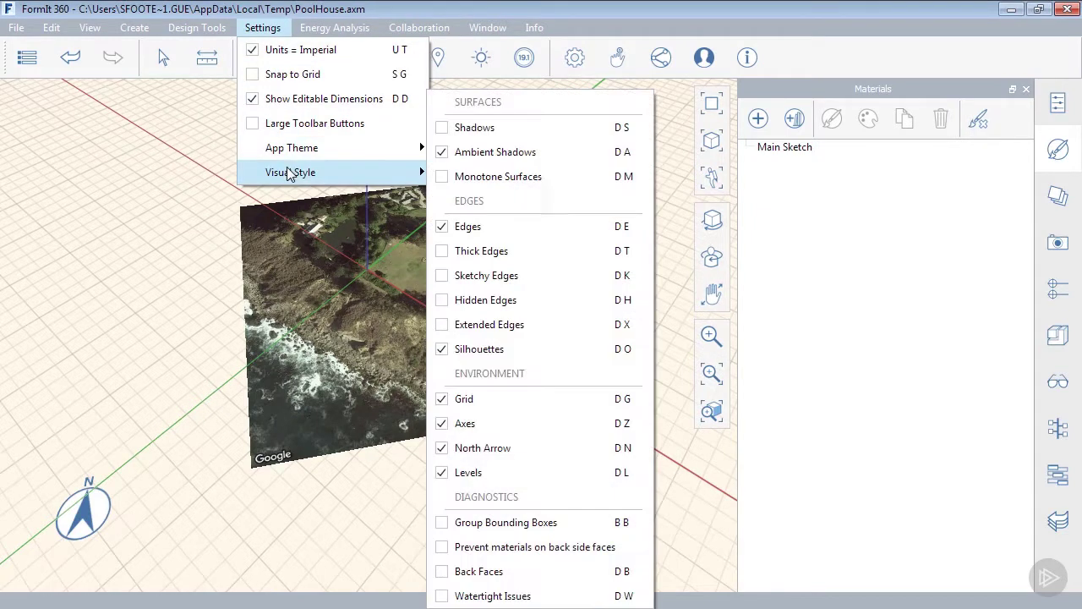
{"action": "left_click", "coordinate": [444, 427]}
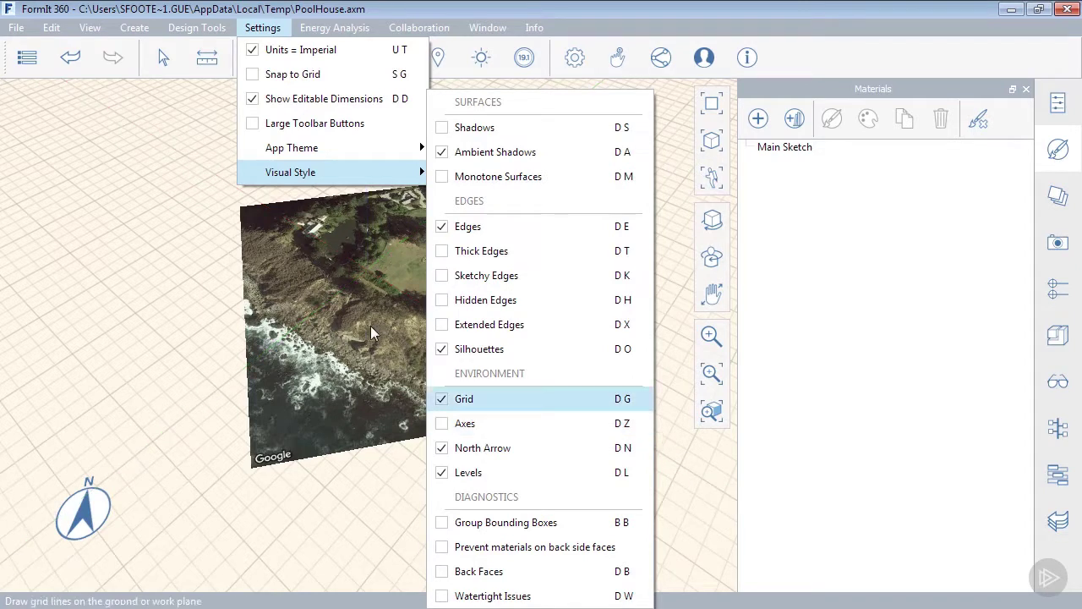
{"action": "left_click", "coordinate": [178, 218]}
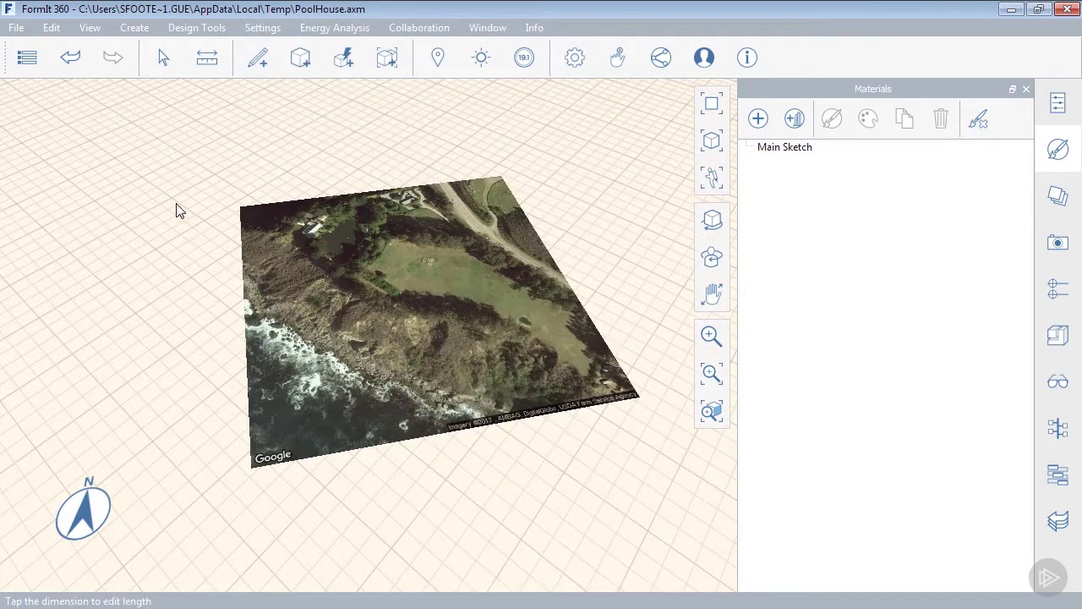